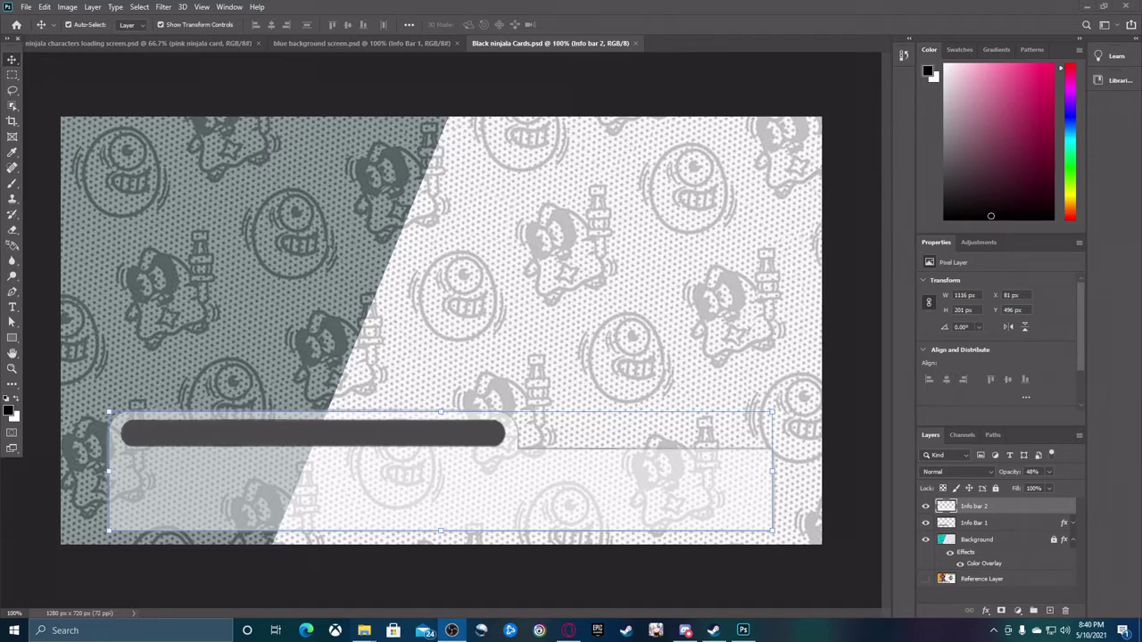
# Step: Browse the open designs, then try moving Info bar 2 higher on Black ninjala Cards and undo it
pyautogui.click(381, 47)
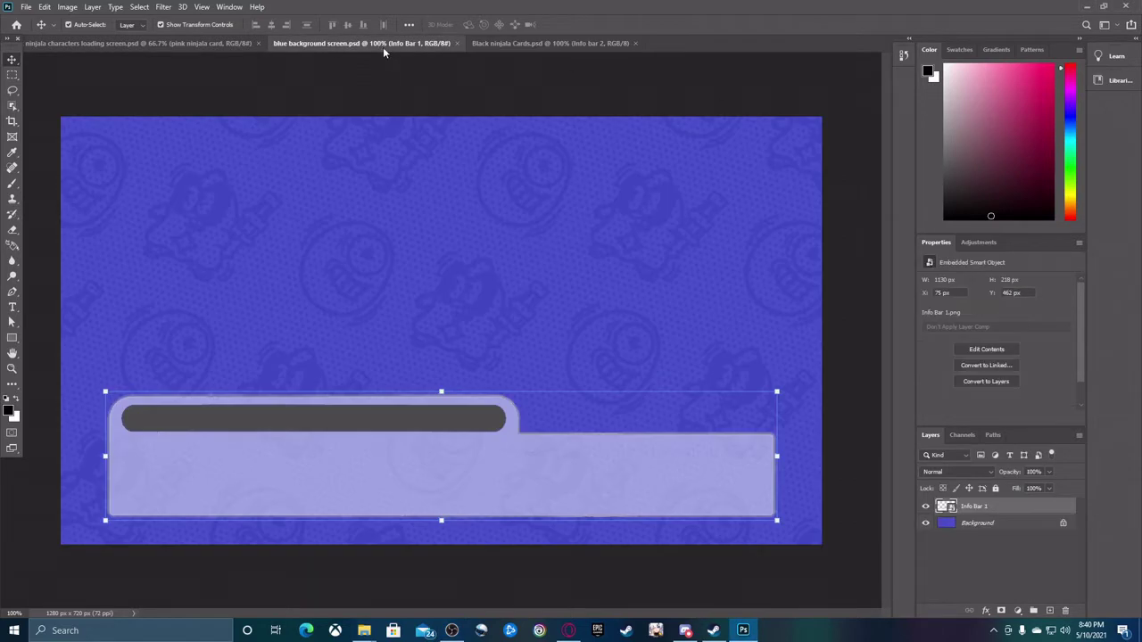
pyautogui.click(218, 42)
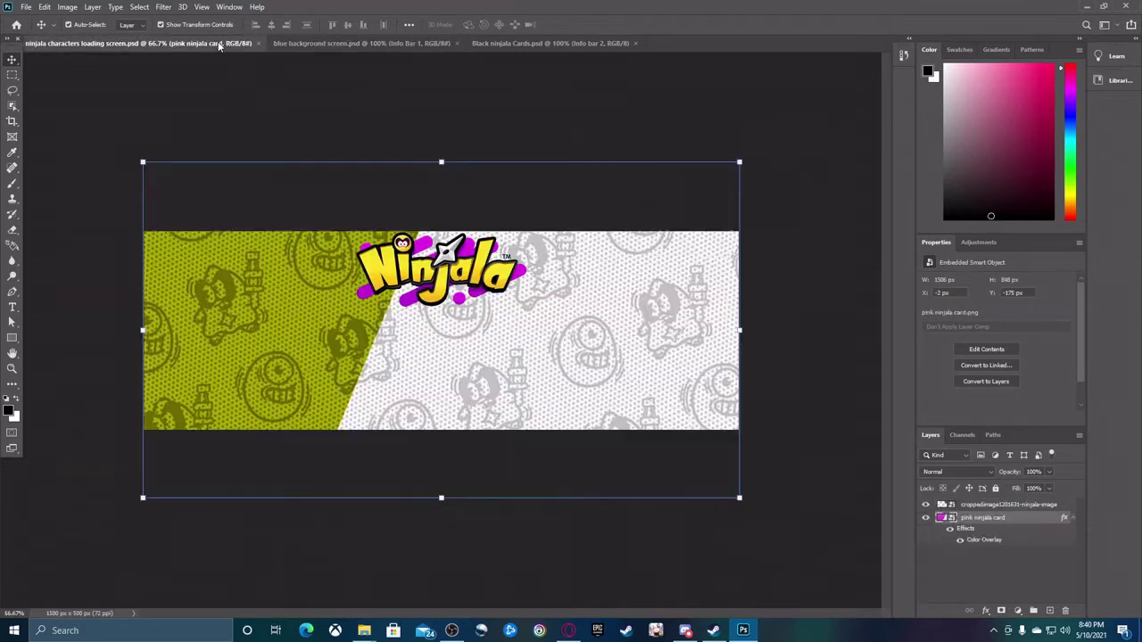
pyautogui.click(358, 44)
pyautogui.click(520, 42)
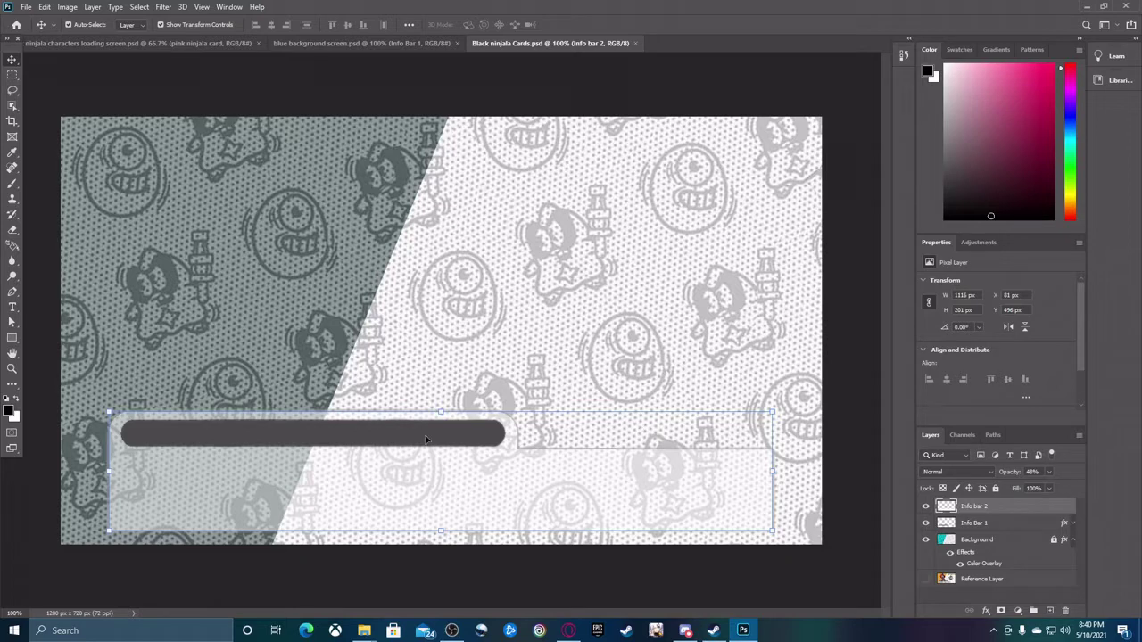
pyautogui.moveTo(452, 478); pyautogui.dragTo(449, 430)
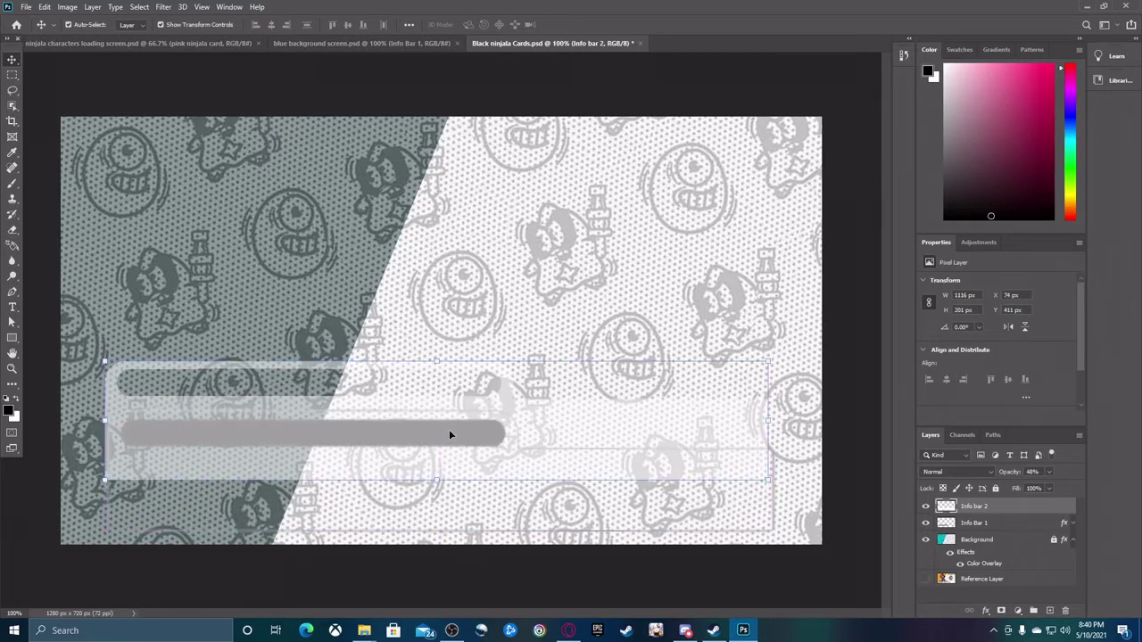
pyautogui.hotkey('ctrl', 'z')
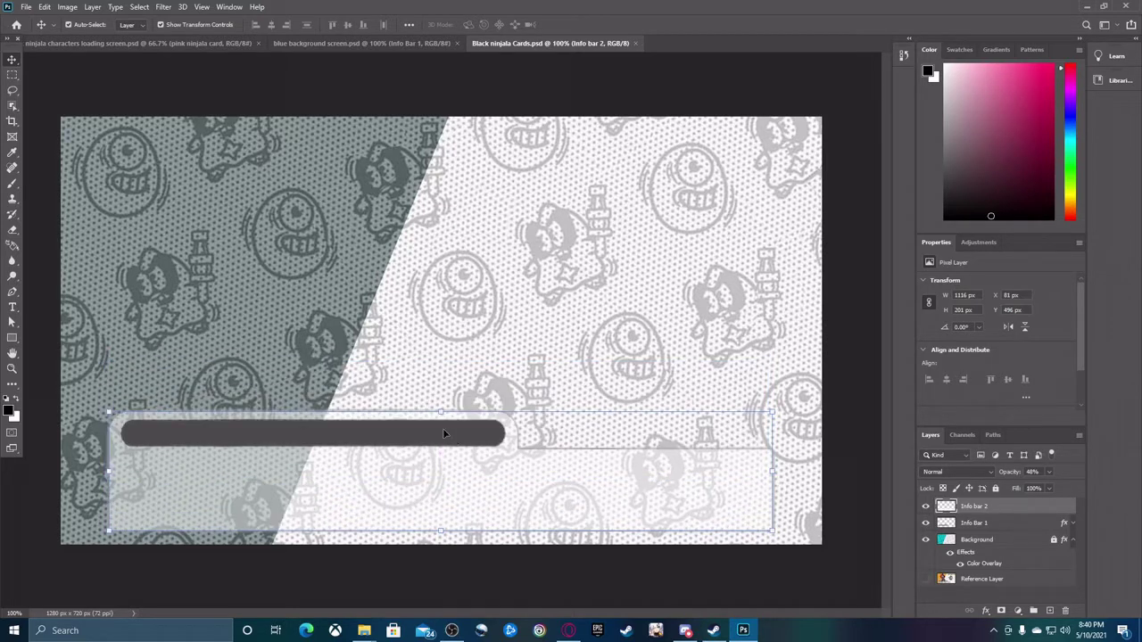
# Step: Deselect the Info Bar 1 and pink ninjala card layers, returning to Black ninjala Cards
pyautogui.click(365, 44)
pyautogui.click(419, 252)
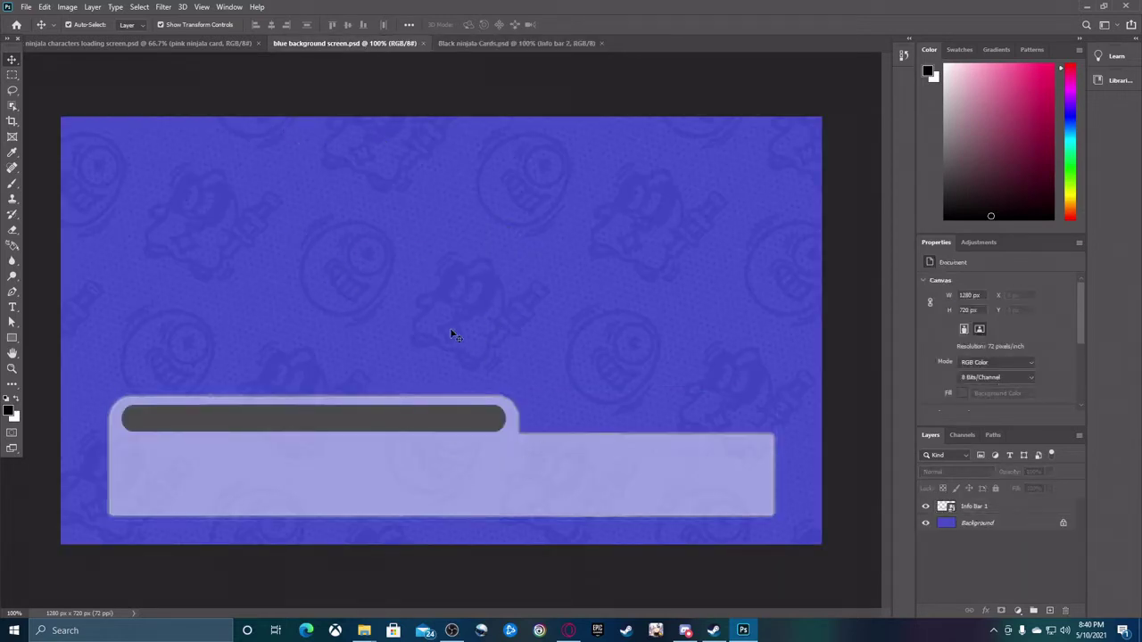
pyautogui.click(175, 45)
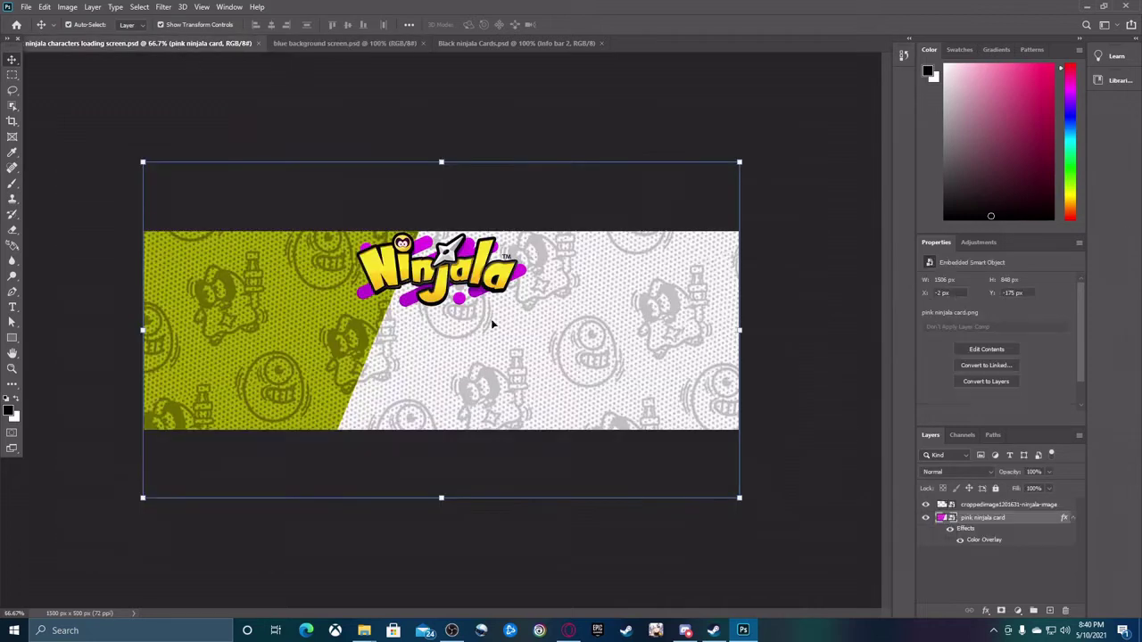
pyautogui.click(398, 140)
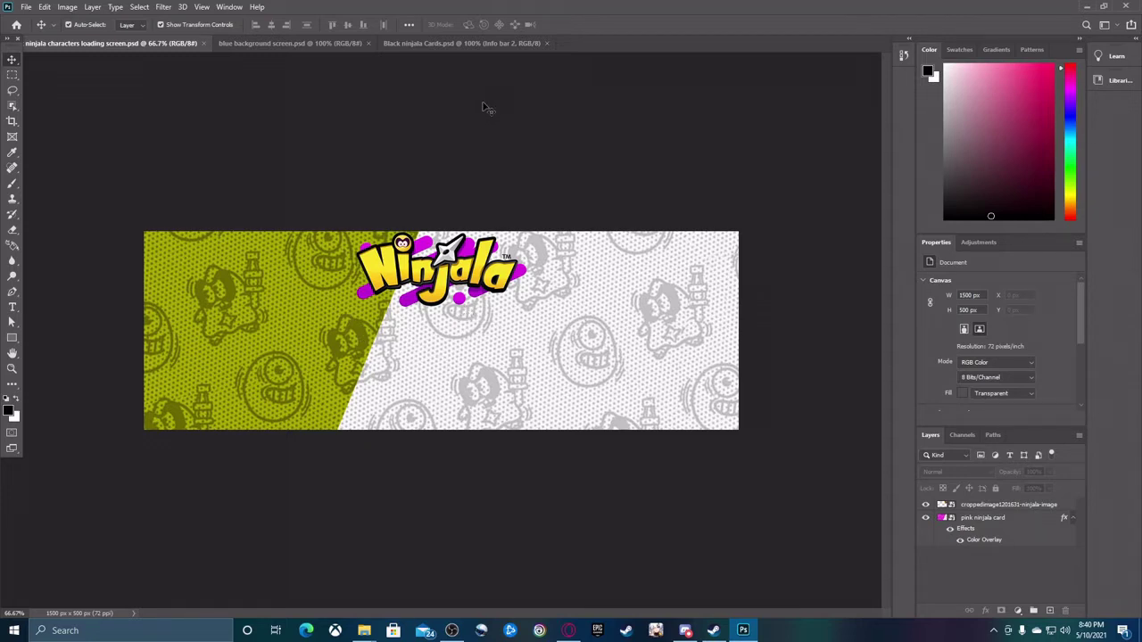
pyautogui.click(437, 41)
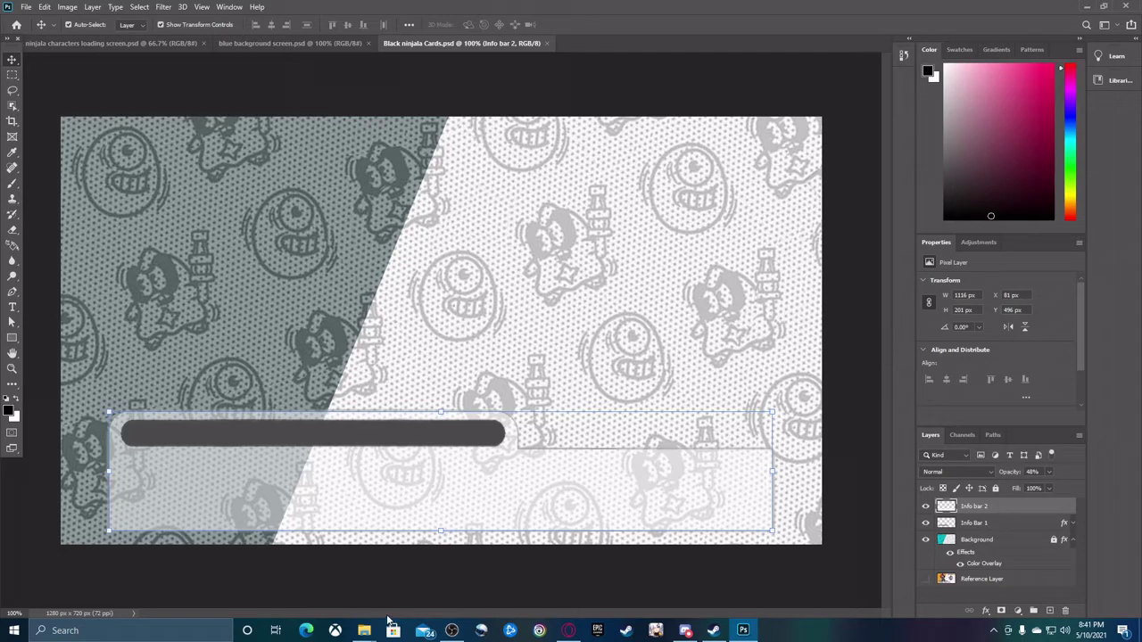
# Step: Create a transparent 1920x1080 document and drop the ninja game screenshot onto it
pyautogui.moveTo(373, 630)
pyautogui.click(43, 8)
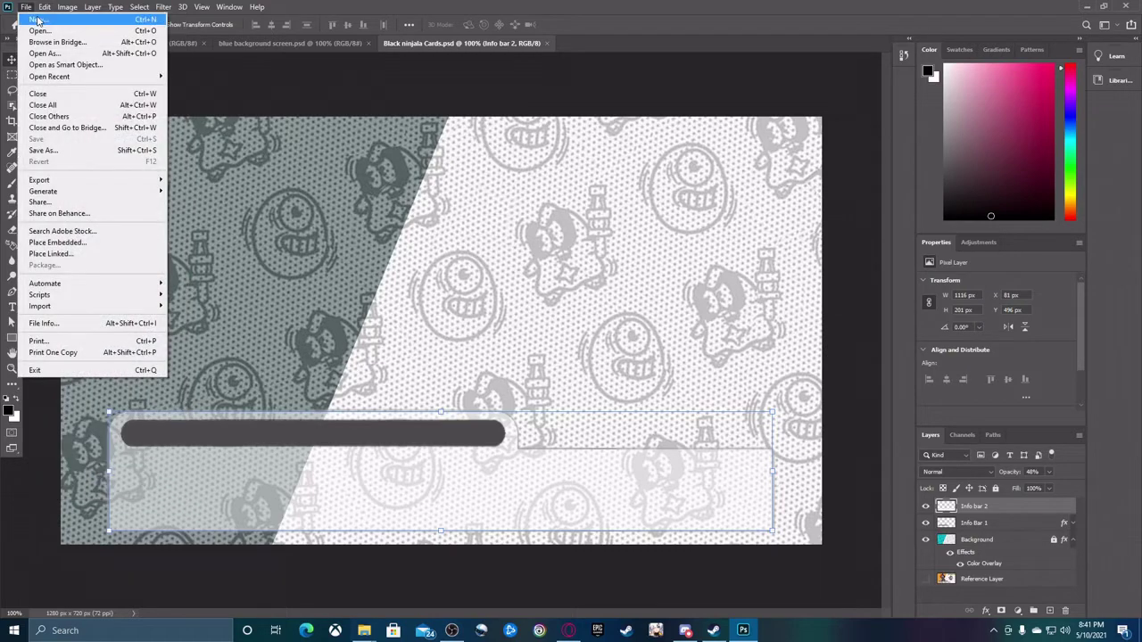
pyautogui.click(49, 19)
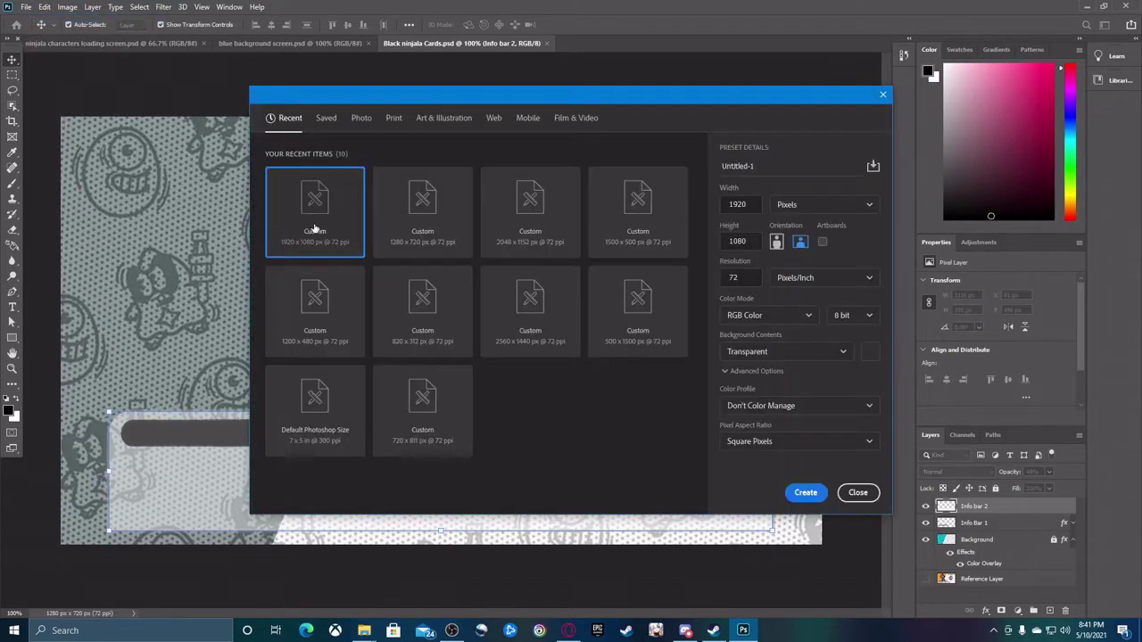
pyautogui.doubleClick(314, 229)
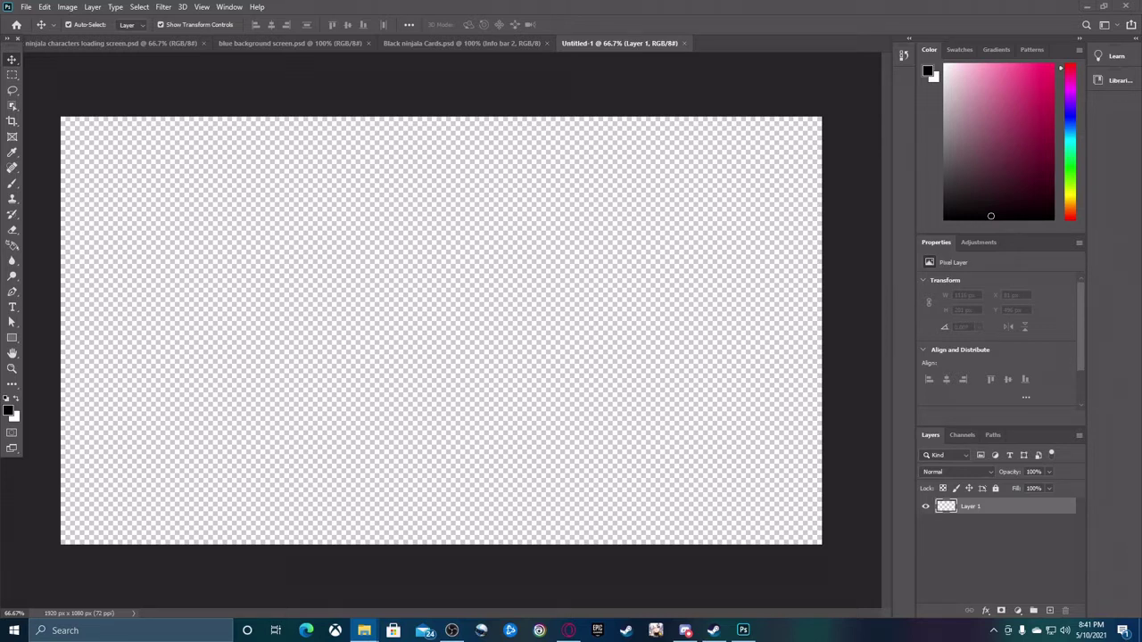
pyautogui.moveTo(821, 334); pyautogui.dragTo(541, 354)
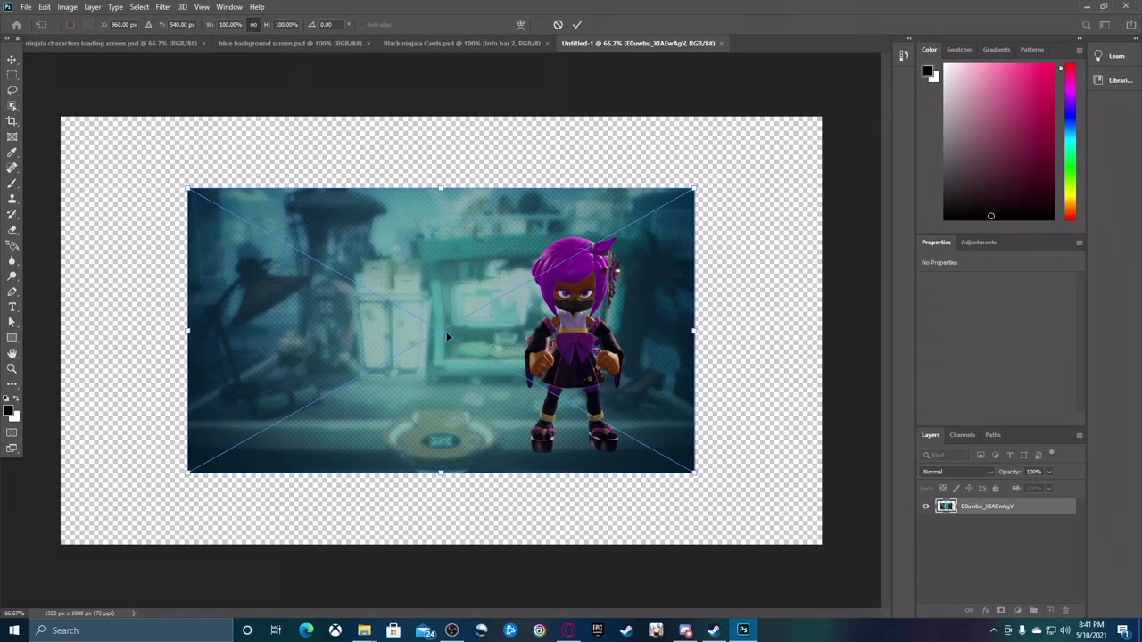
# Step: Commit the placed screenshot and loop around the ninja with the Object Selection tool
pyautogui.click(12, 59)
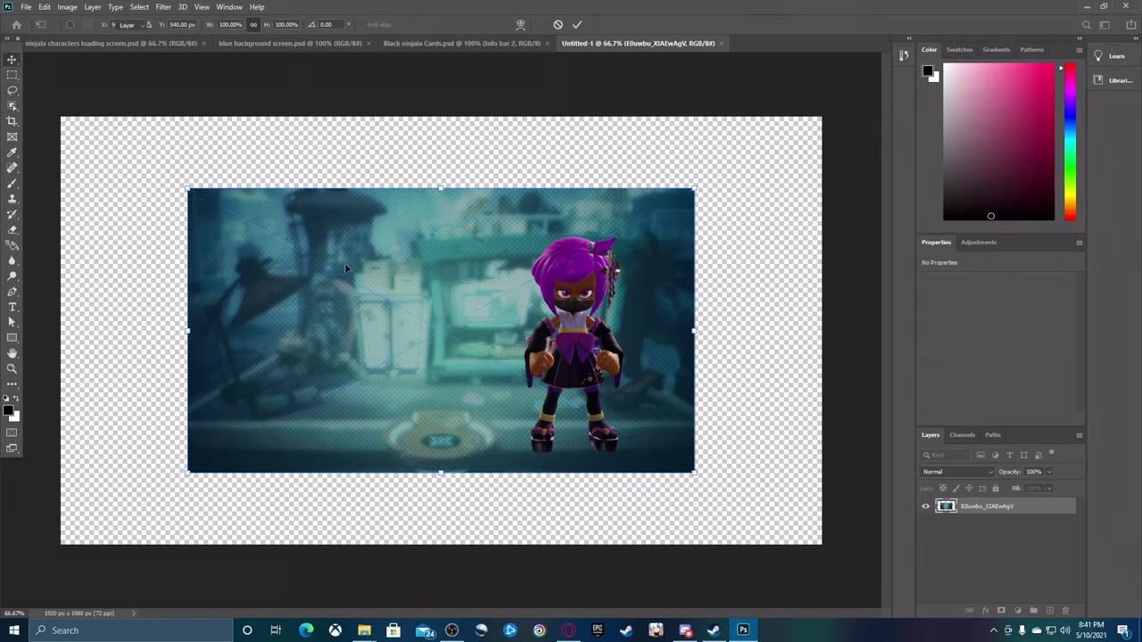
pyautogui.click(13, 105)
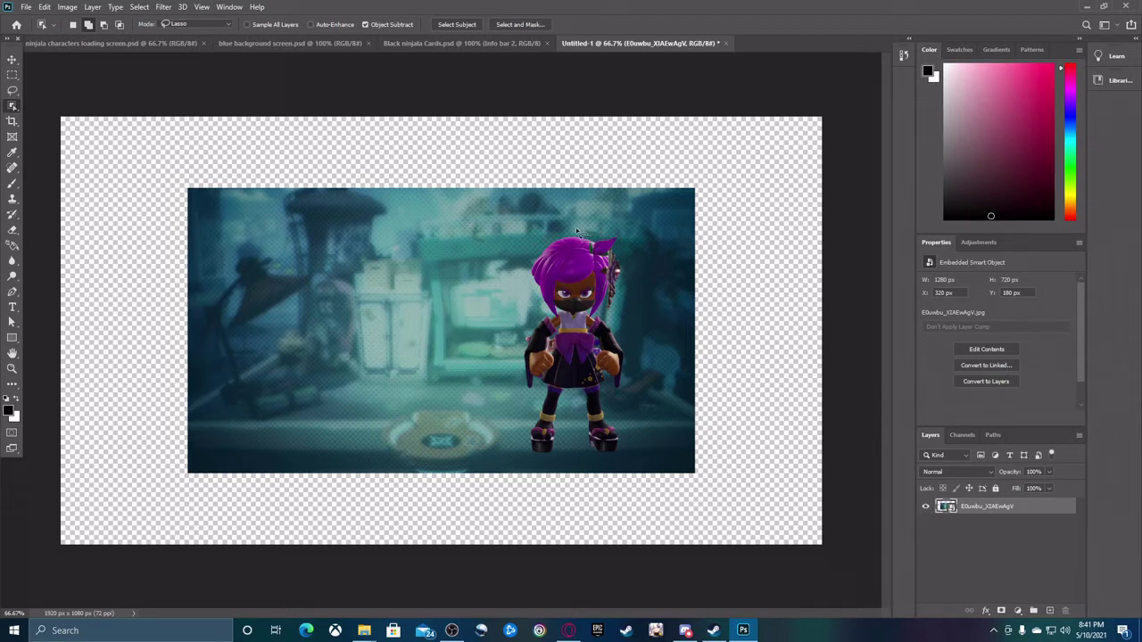
pyautogui.moveTo(571, 227)
pyautogui.mouseDown()
pyautogui.moveTo(513, 237)
pyautogui.moveTo(500, 268)
pyautogui.moveTo(512, 312)
pyautogui.moveTo(498, 348)
pyautogui.moveTo(512, 449)
pyautogui.moveTo(548, 464)
pyautogui.moveTo(637, 465)
pyautogui.moveTo(657, 398)
pyautogui.moveTo(616, 233)
pyautogui.moveTo(569, 227)
pyautogui.mouseUp()
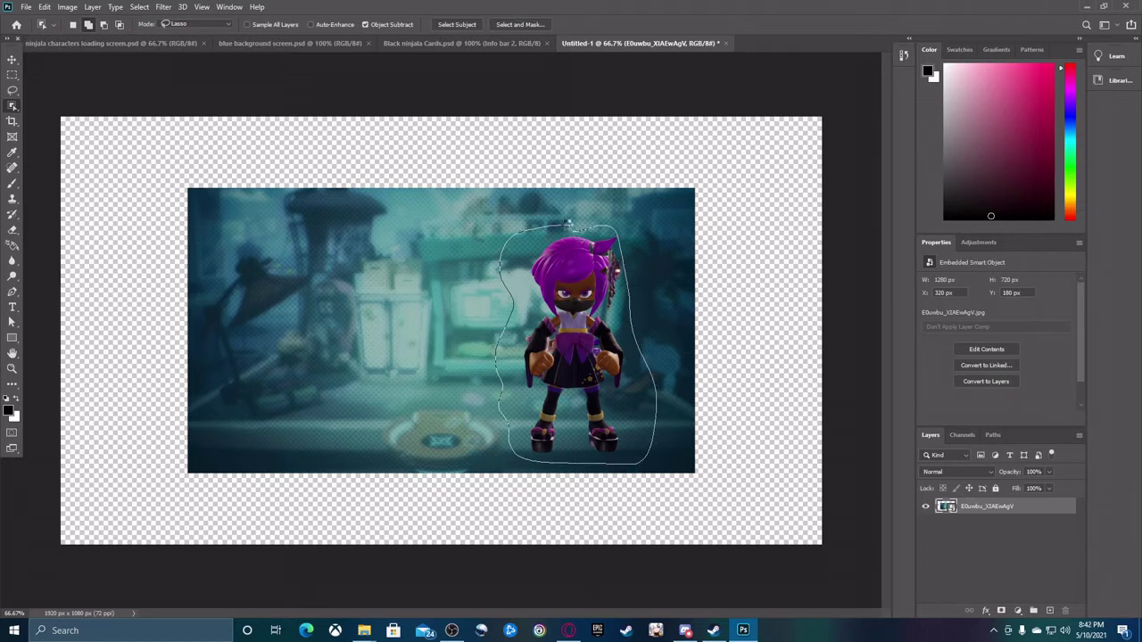
pyautogui.click(554, 257)
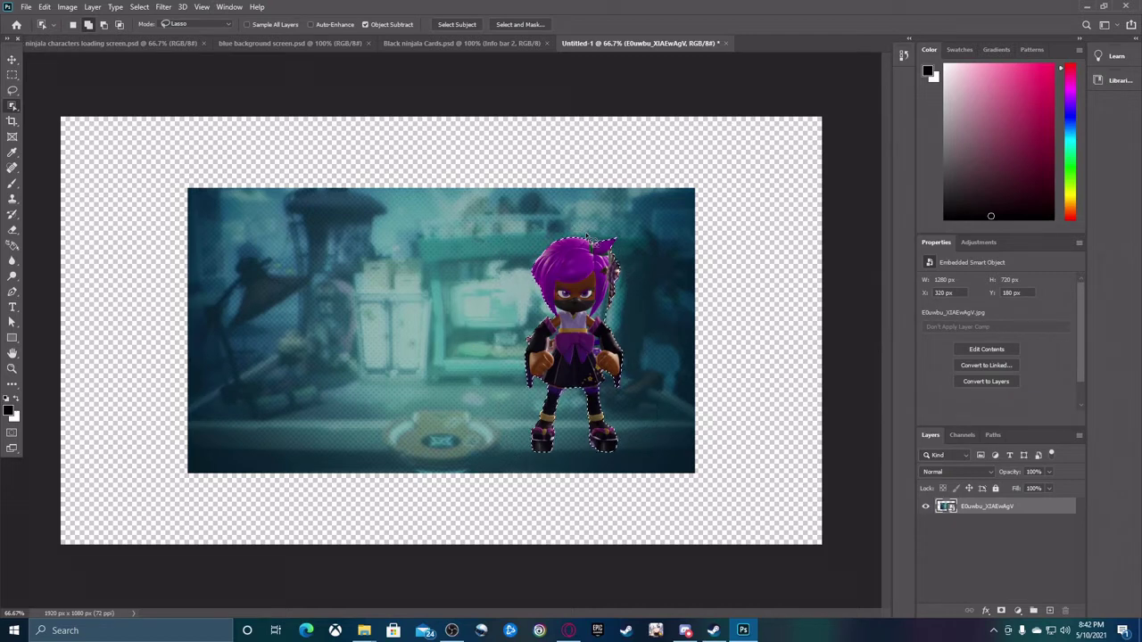
# Step: Zoom in on the character and subtract the background beside the hair ornament from the selection
pyautogui.click(13, 368)
pyautogui.click(616, 314)
pyautogui.click(615, 314)
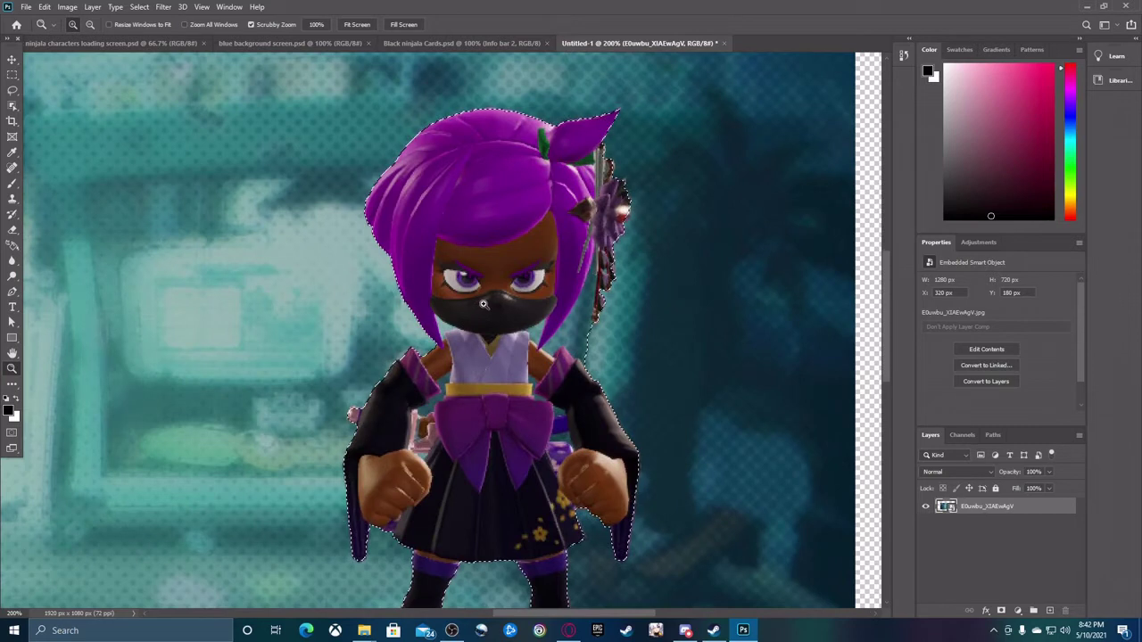
pyautogui.press('w')
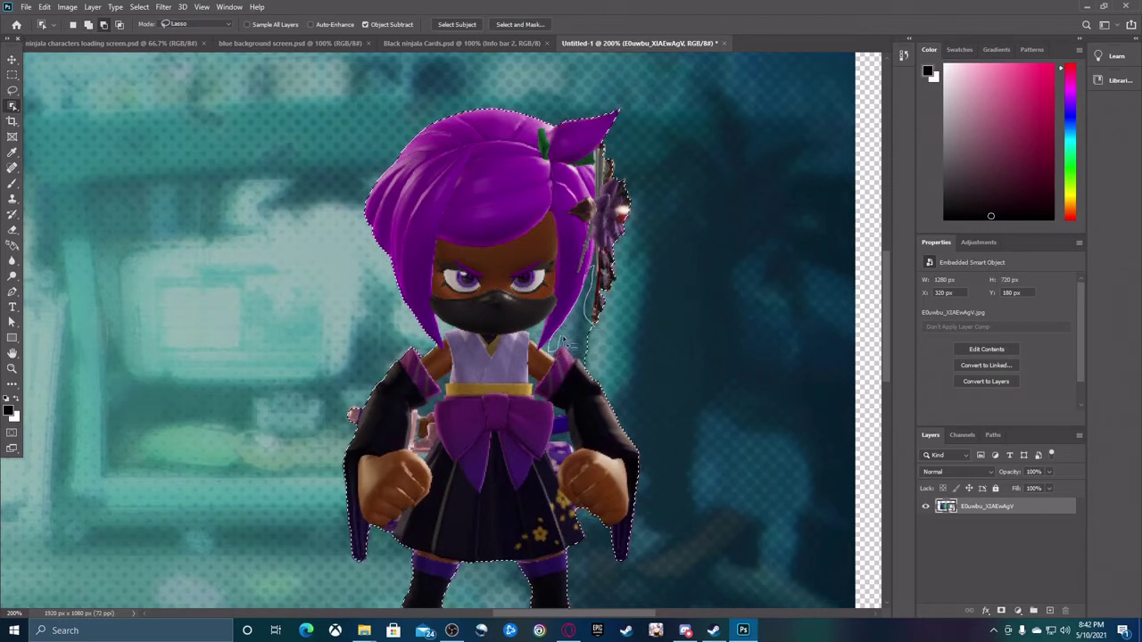
pyautogui.moveTo(606, 332); pyautogui.dragTo(610, 337)
pyautogui.press('alt')
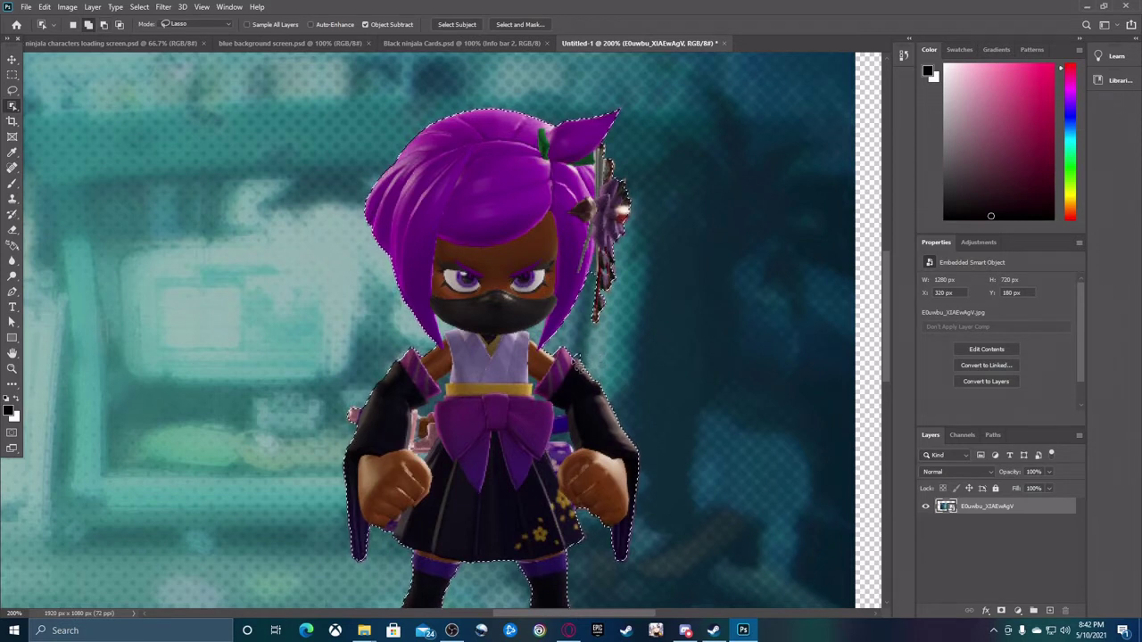
# Step: Trim the selection near the right fist and around the chest and belt, checking head to feet
pyautogui.scroll(-2, 420, 356)
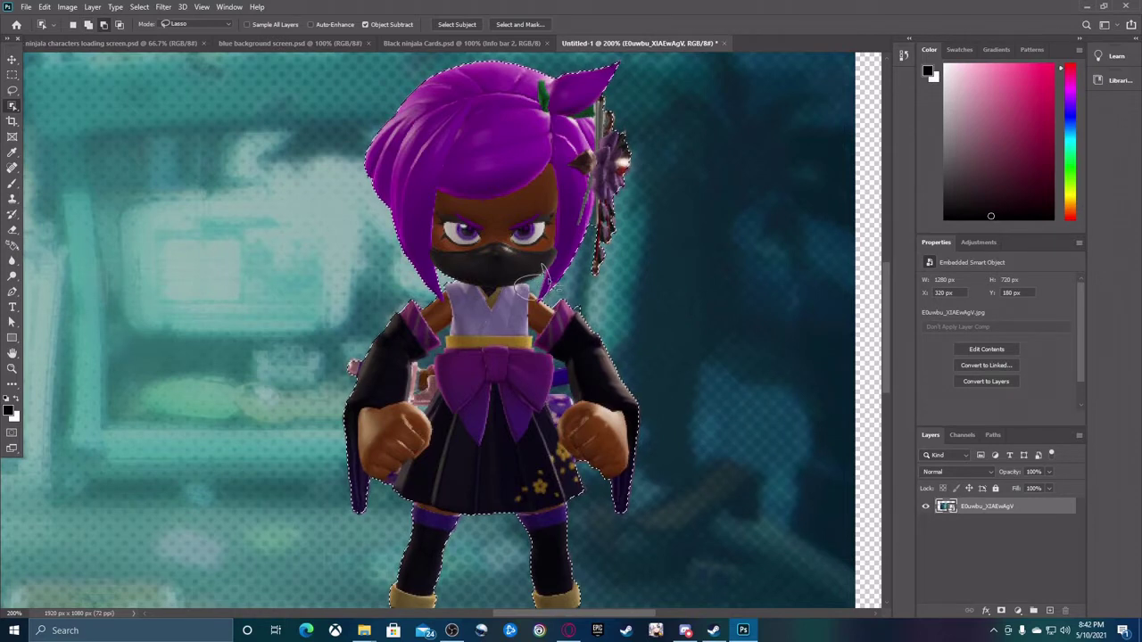
pyautogui.scroll(-2, 445, 281)
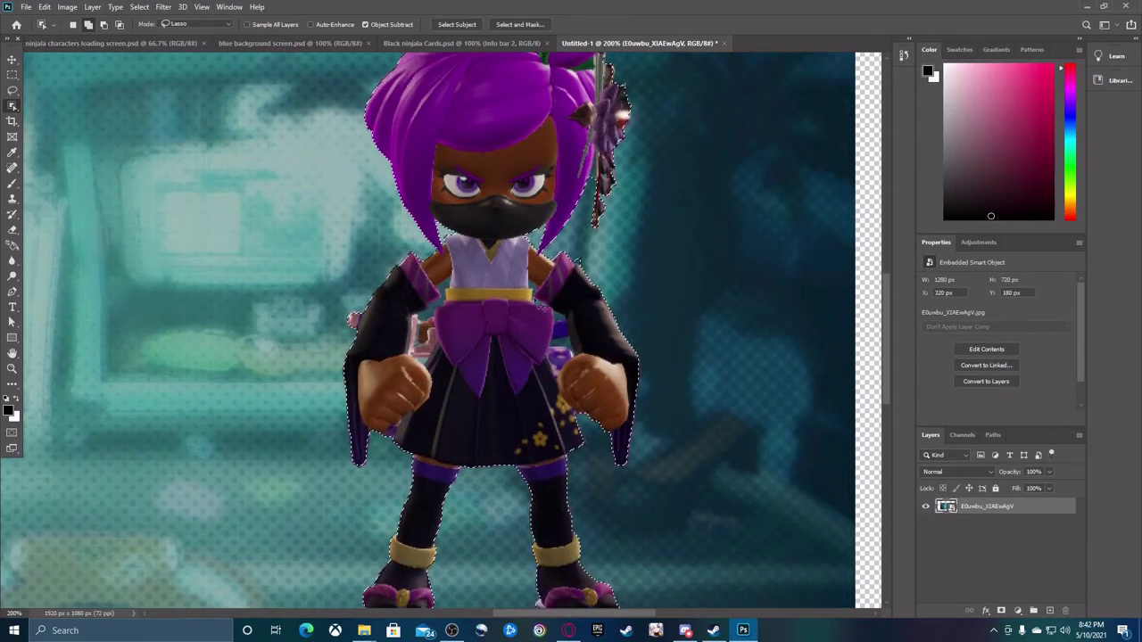
pyautogui.moveTo(543, 340)
pyautogui.mouseDown()
pyautogui.moveTo(577, 345)
pyautogui.moveTo(544, 343)
pyautogui.mouseUp()
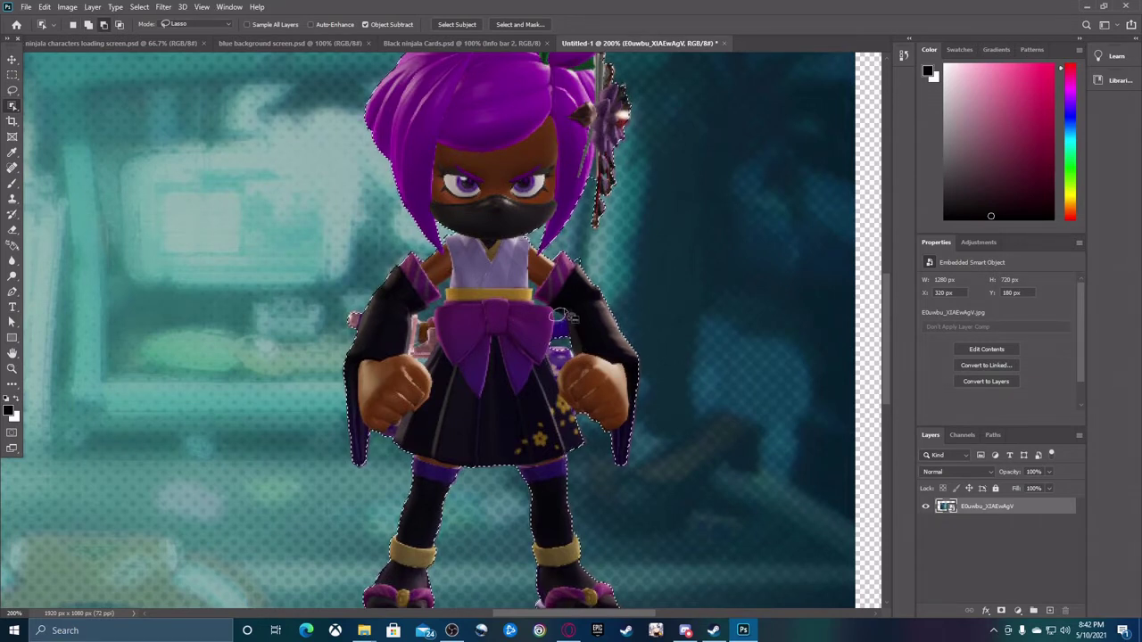
pyautogui.moveTo(450, 285)
pyautogui.mouseDown()
pyautogui.moveTo(425, 330)
pyautogui.moveTo(457, 279)
pyautogui.moveTo(462, 295)
pyautogui.moveTo(455, 287)
pyautogui.mouseUp()
pyautogui.scroll(-3, 445, 347)
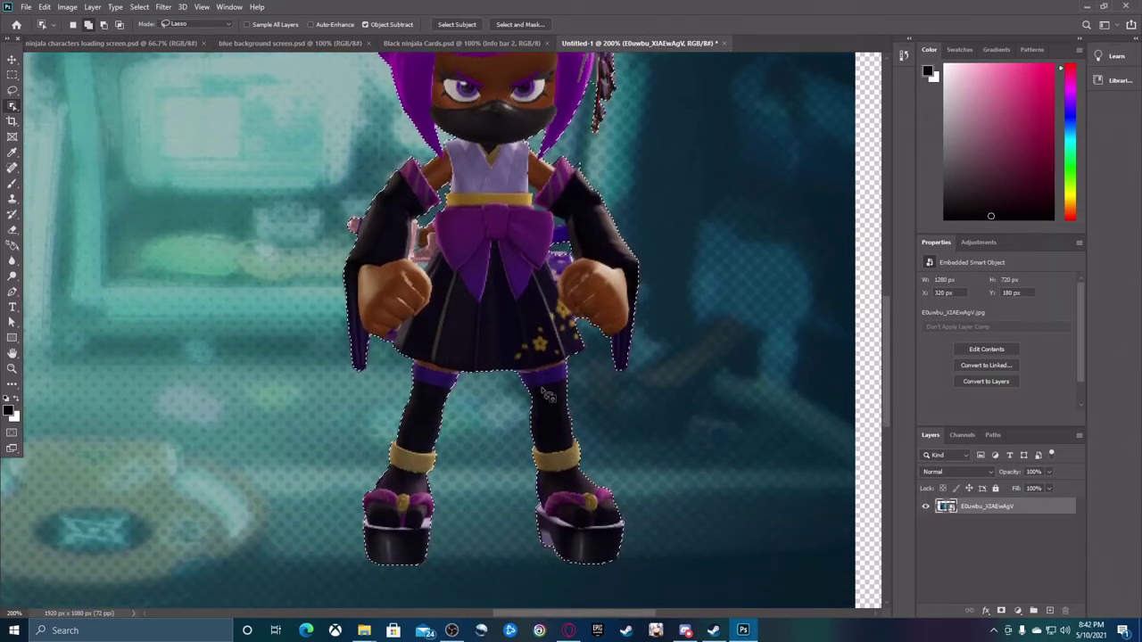
pyautogui.scroll(1, 554, 393)
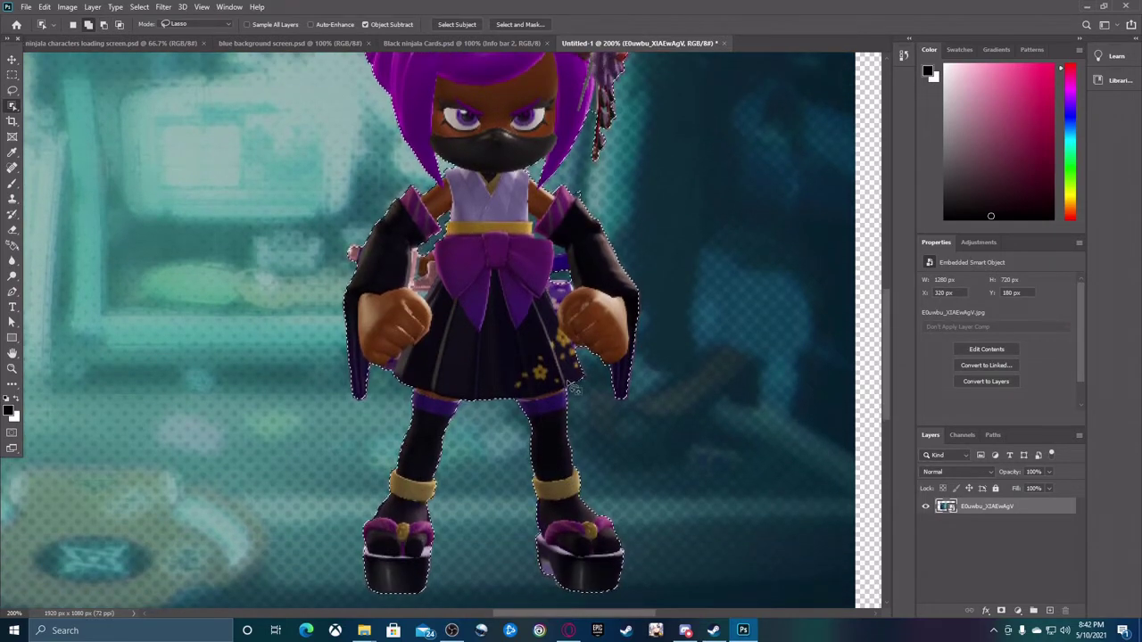
pyautogui.scroll(5, 573, 389)
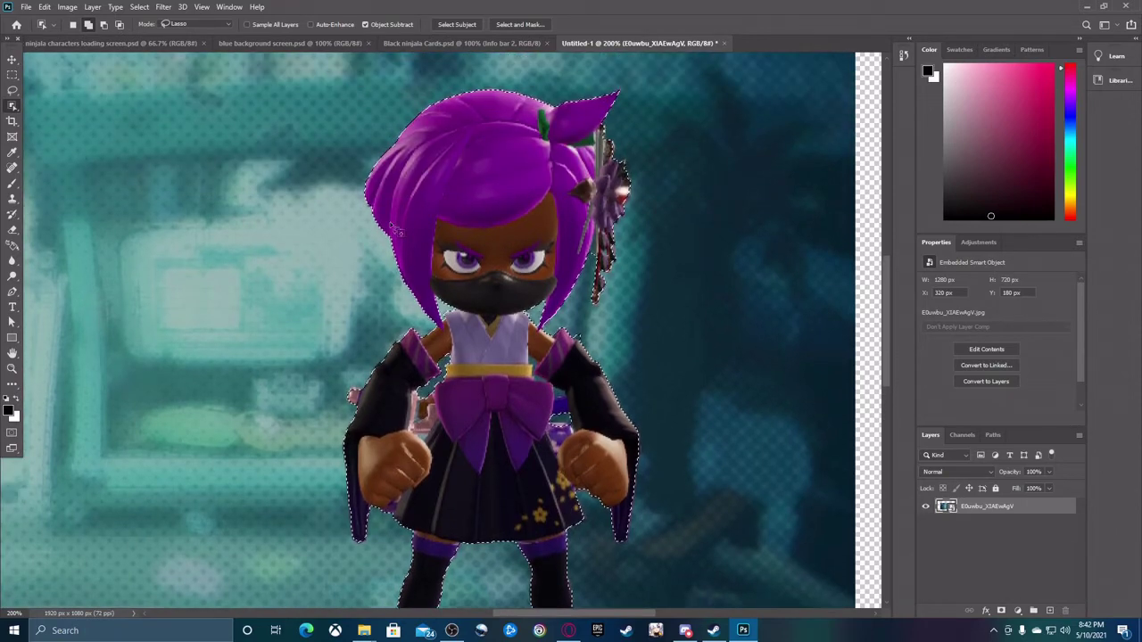
# Step: Open Select and Mask with the Refine Edge brush in subtract mode, zoomed to 300% on the hair
pyautogui.click(515, 28)
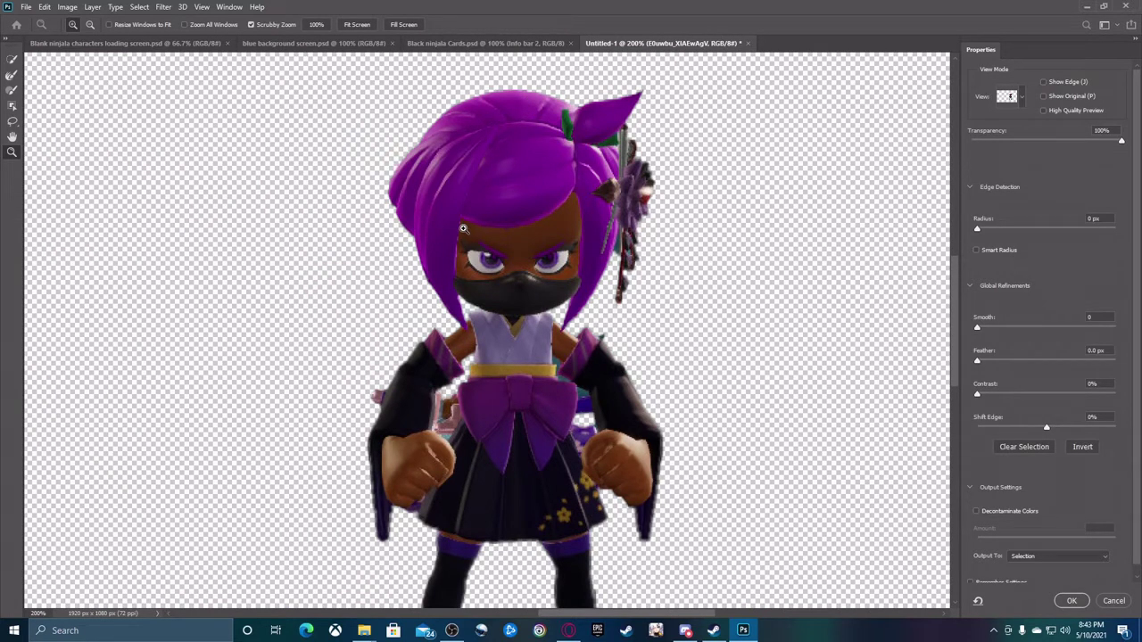
pyautogui.scroll(-5, 463, 229)
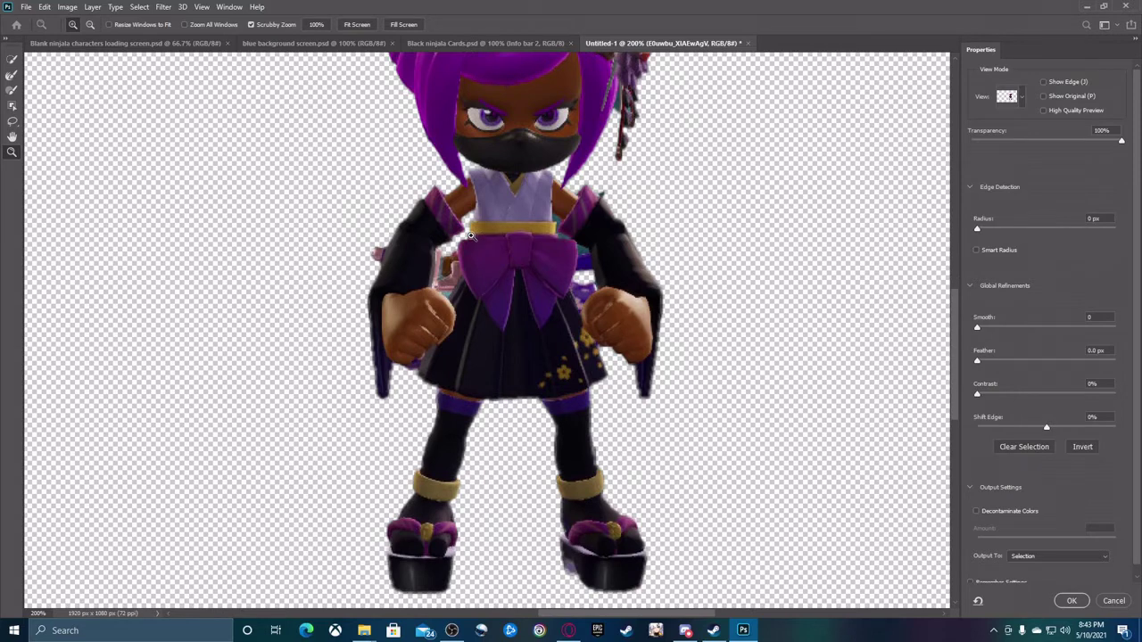
pyautogui.scroll(1, 501, 237)
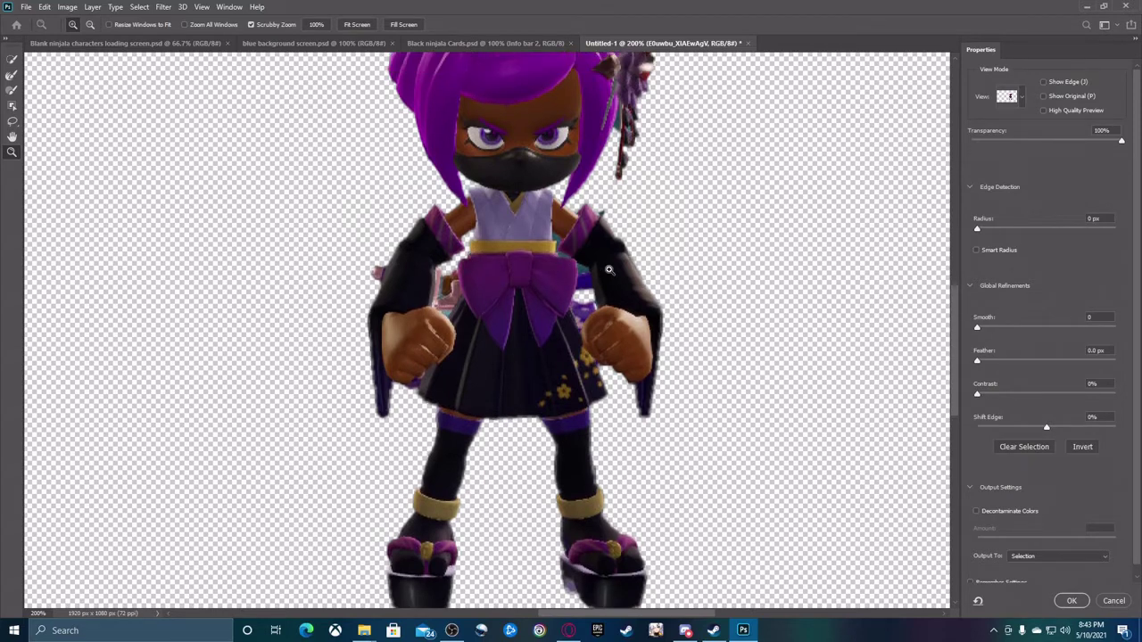
pyautogui.scroll(4, 609, 269)
pyautogui.click(12, 91)
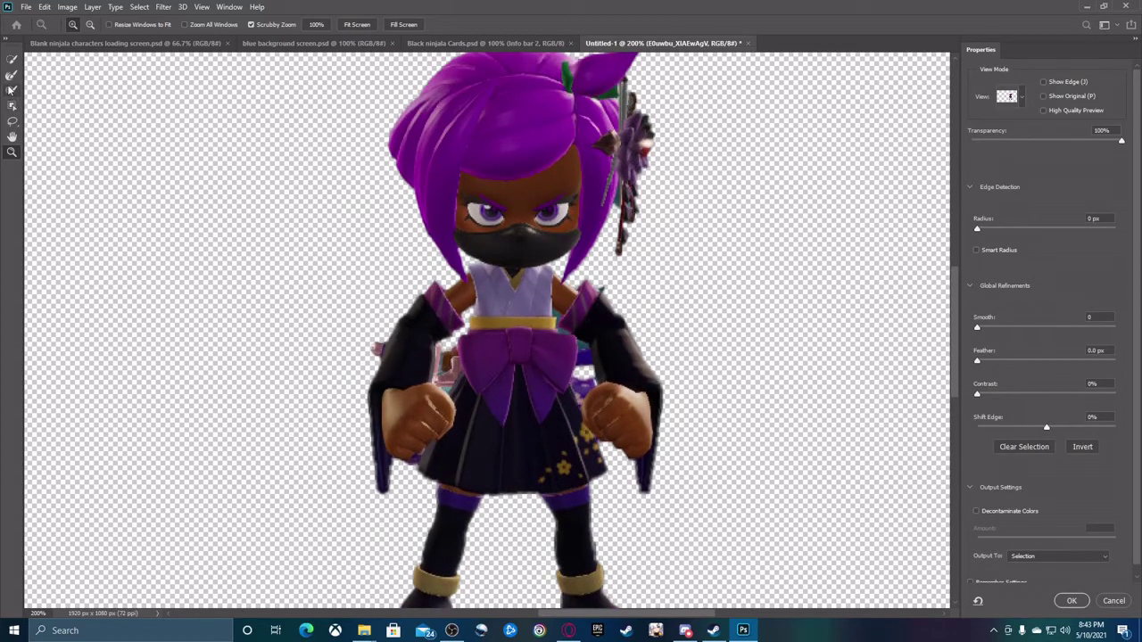
pyautogui.click(93, 26)
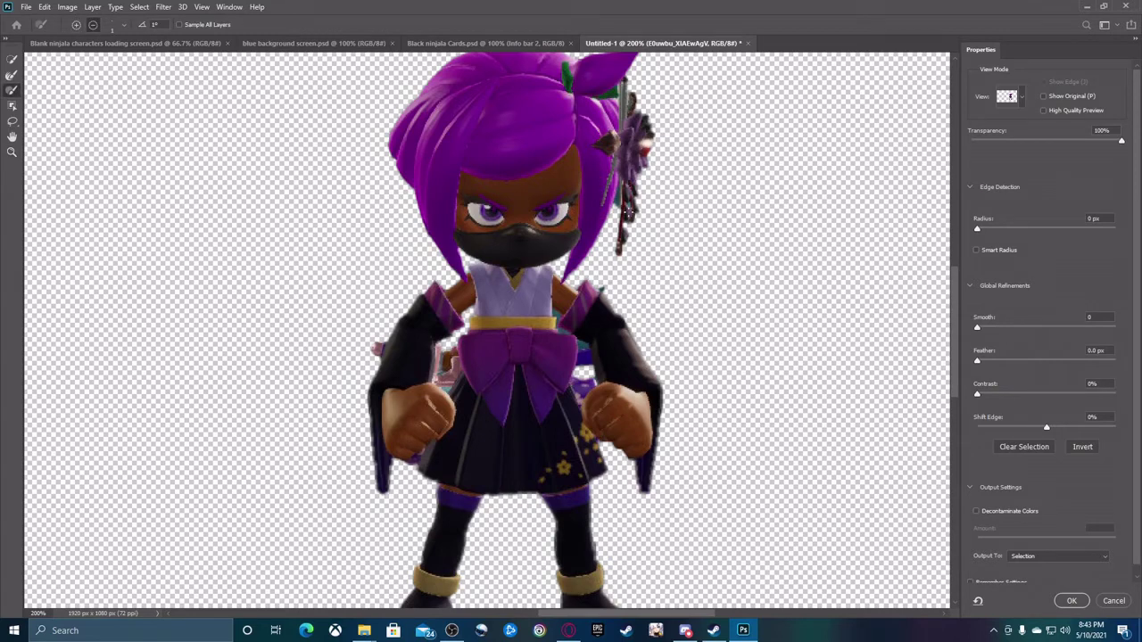
pyautogui.click(12, 152)
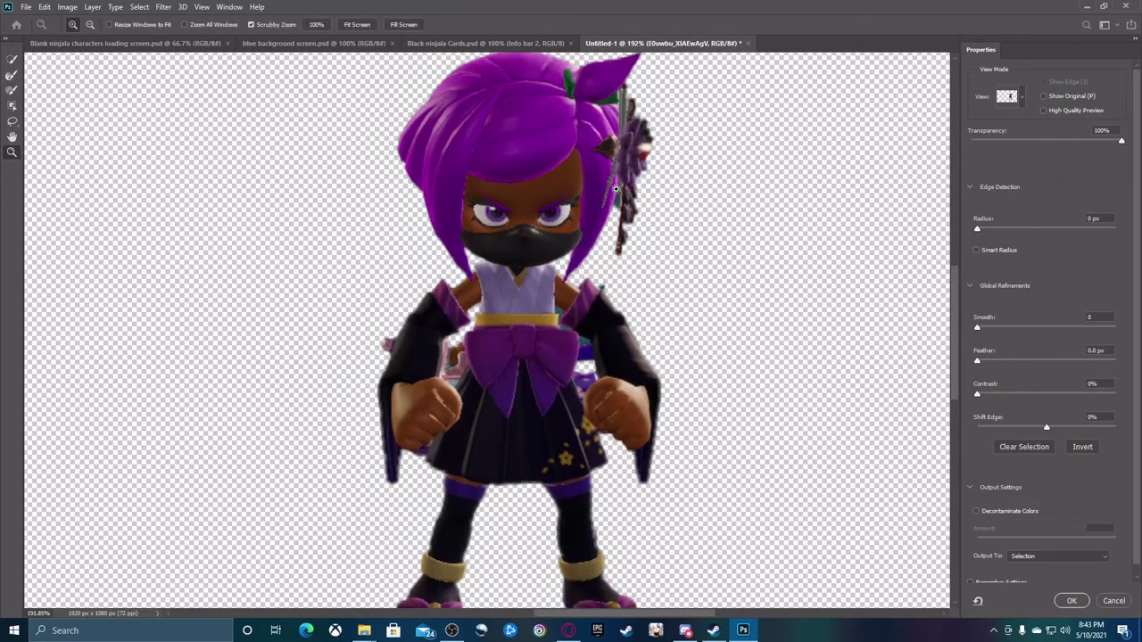
pyautogui.click(626, 196)
pyautogui.click(11, 91)
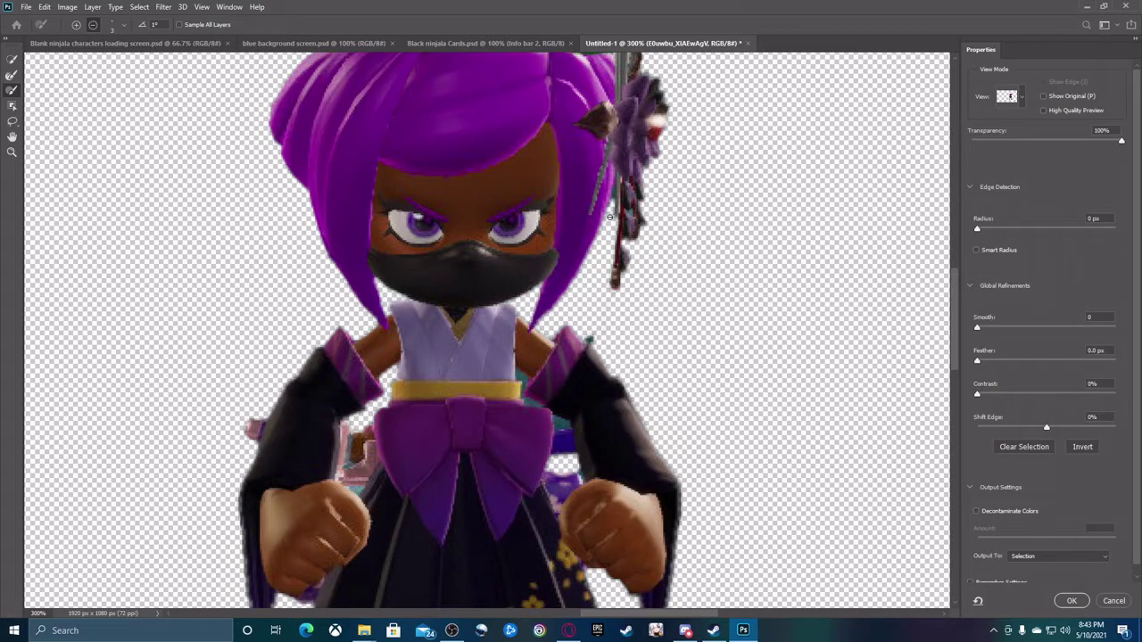
# Step: Set the refined cutout's output to New Layer and apply it
pyautogui.scroll(3, 610, 218)
pyautogui.scroll(-4, 370, 256)
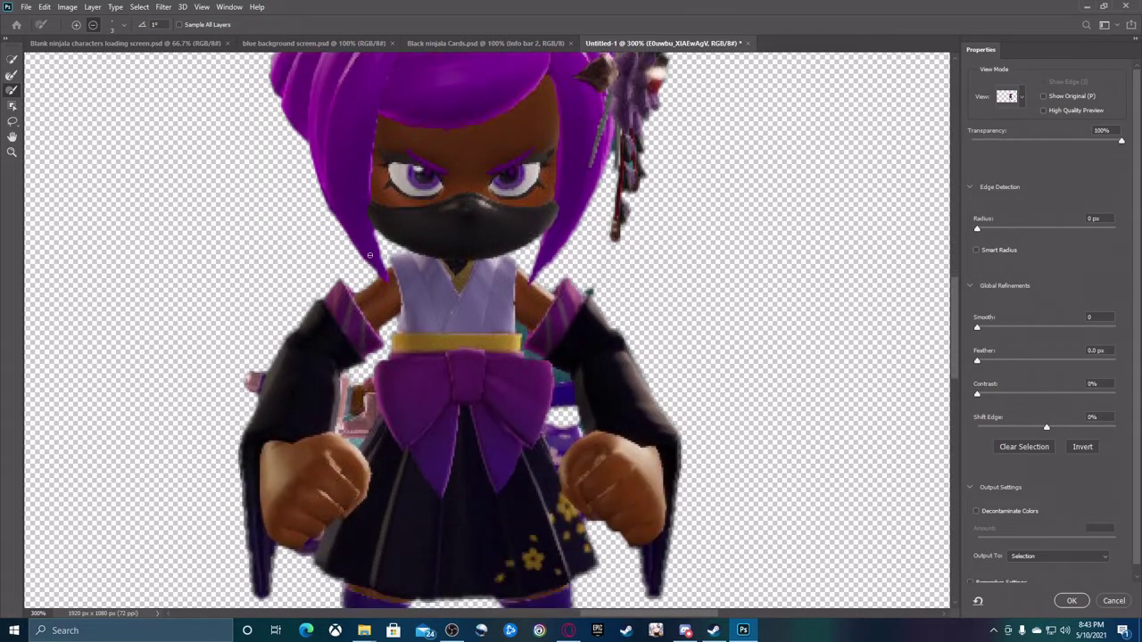
pyautogui.scroll(-3, 370, 256)
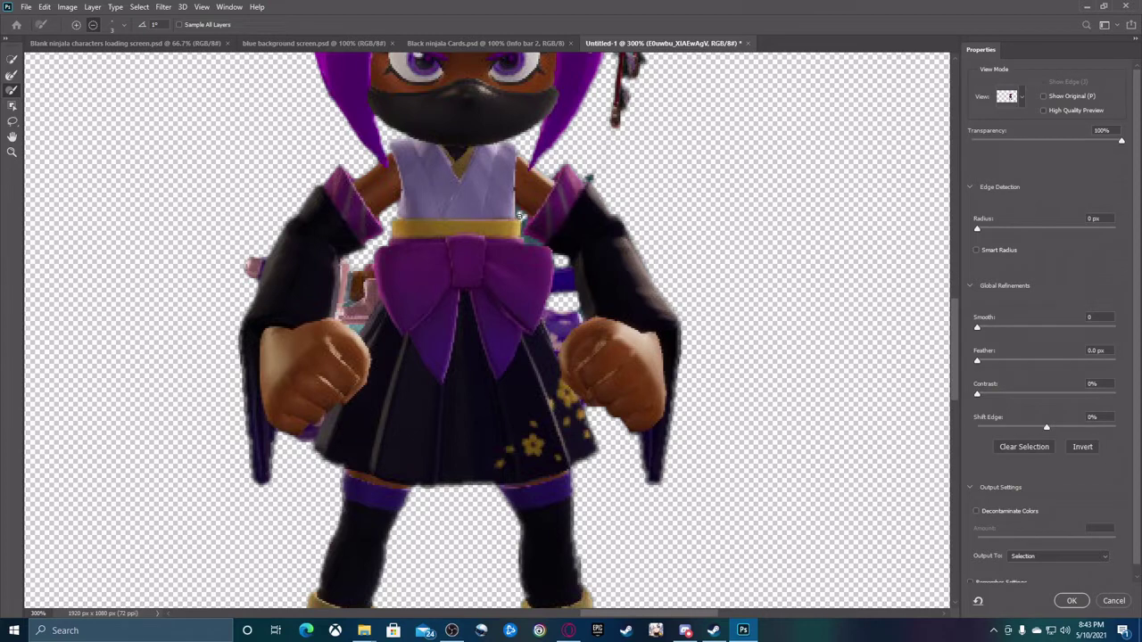
pyautogui.scroll(-6, 509, 286)
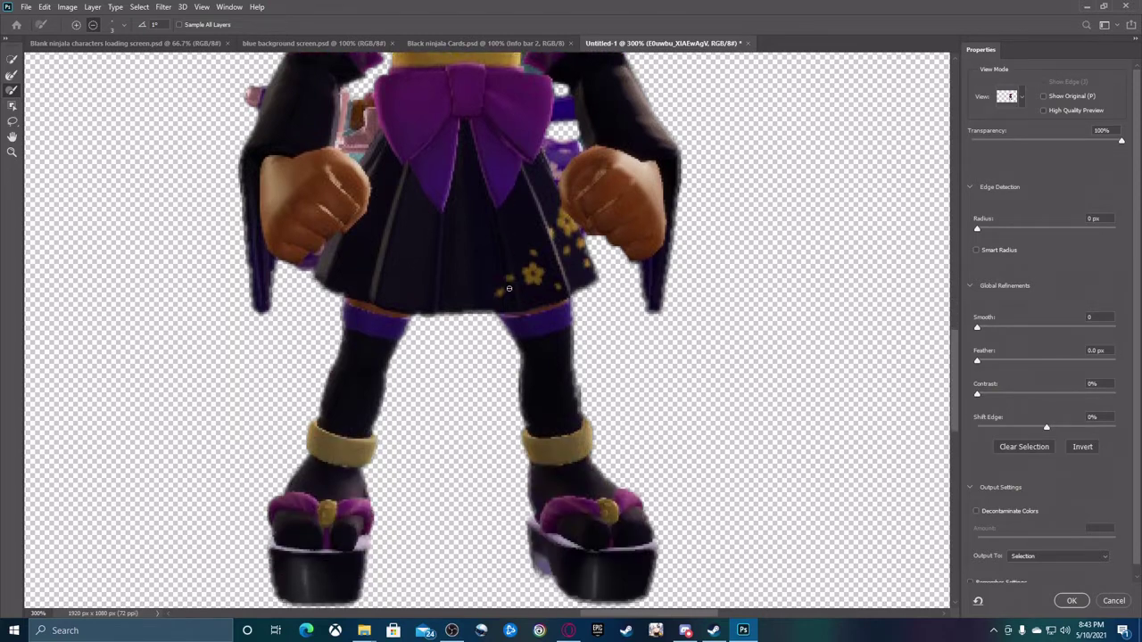
pyautogui.click(1076, 560)
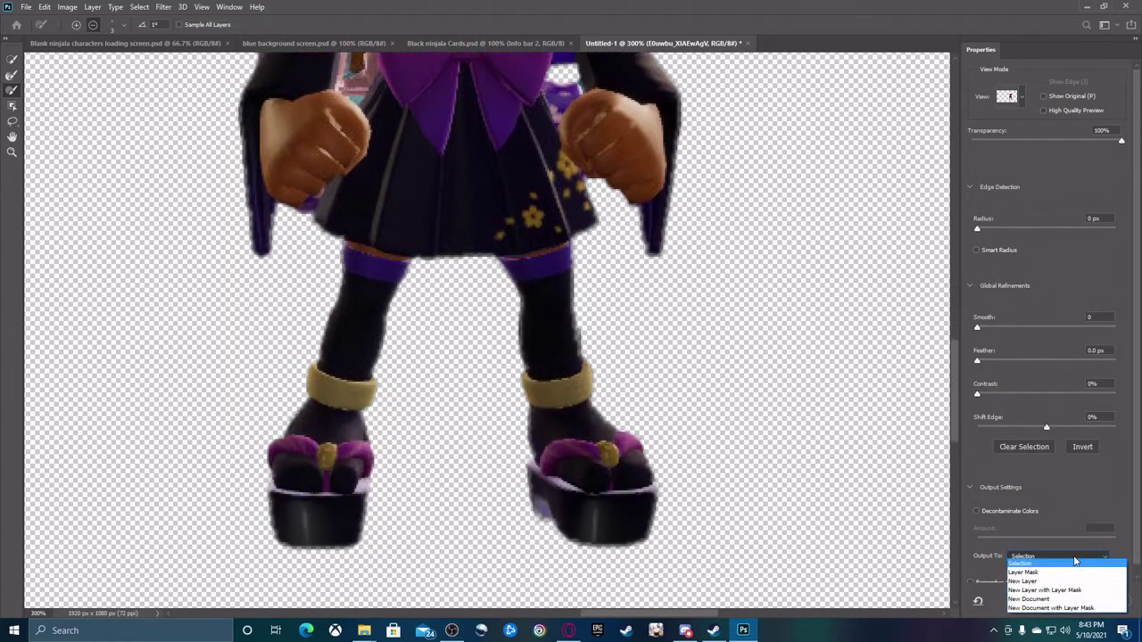
pyautogui.click(1022, 581)
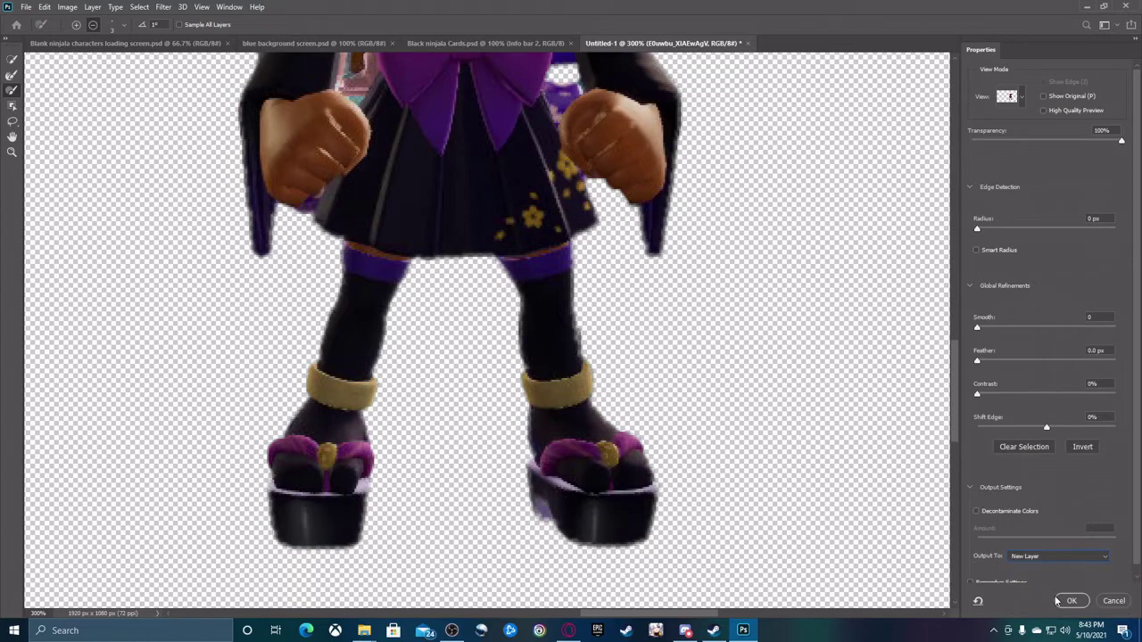
pyautogui.click(1066, 600)
# Step: Export the cutout layer as a PNG through Export As
pyautogui.rightClick(998, 509)
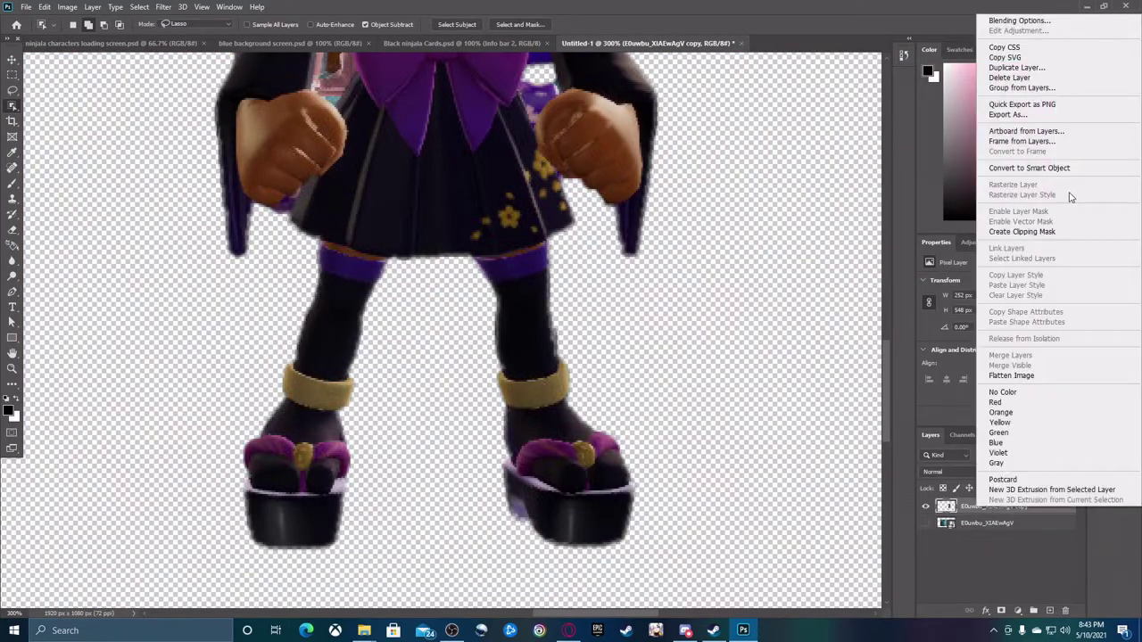
pyautogui.click(1035, 115)
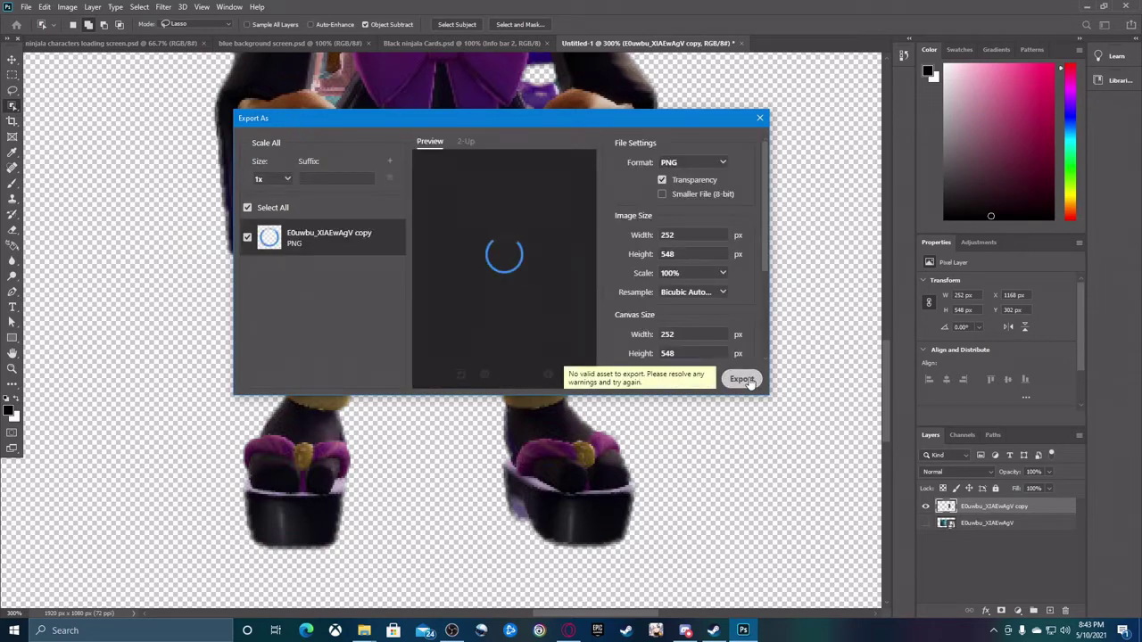
pyautogui.click(741, 379)
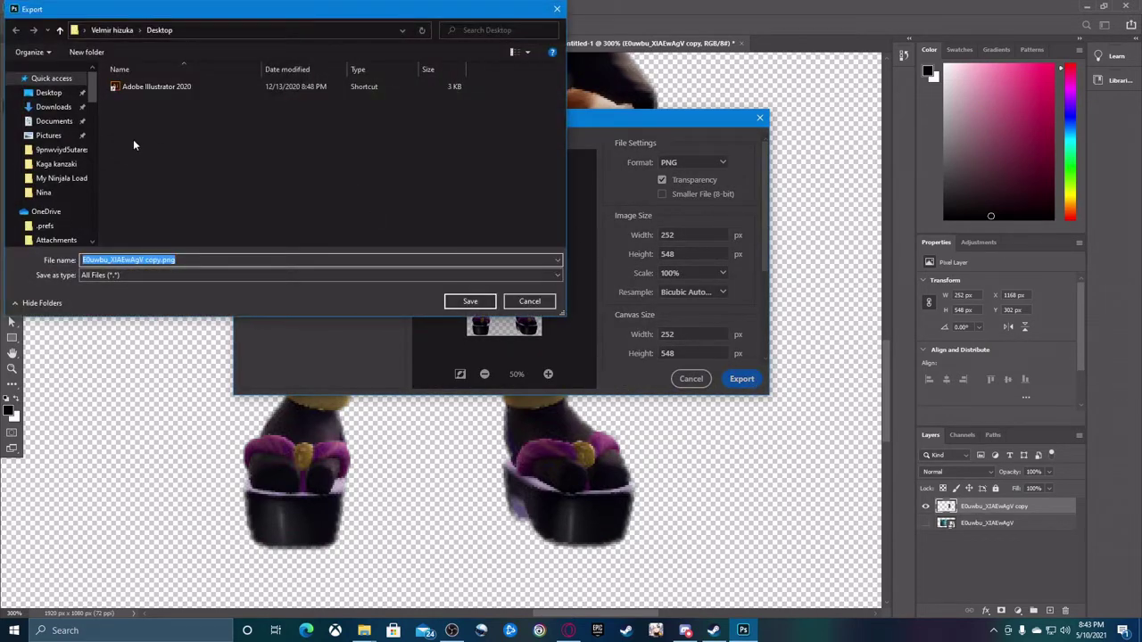
# Step: Save into Revamp Characters > Kagura and KAga with the file name 'Kagura'
pyautogui.click(55, 164)
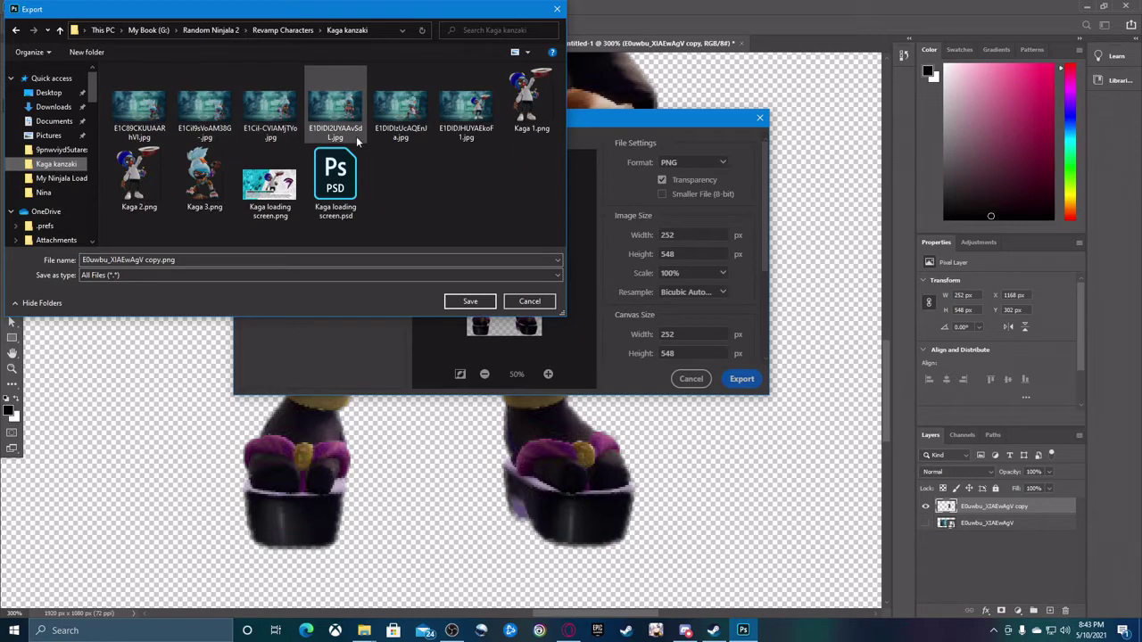
pyautogui.click(282, 30)
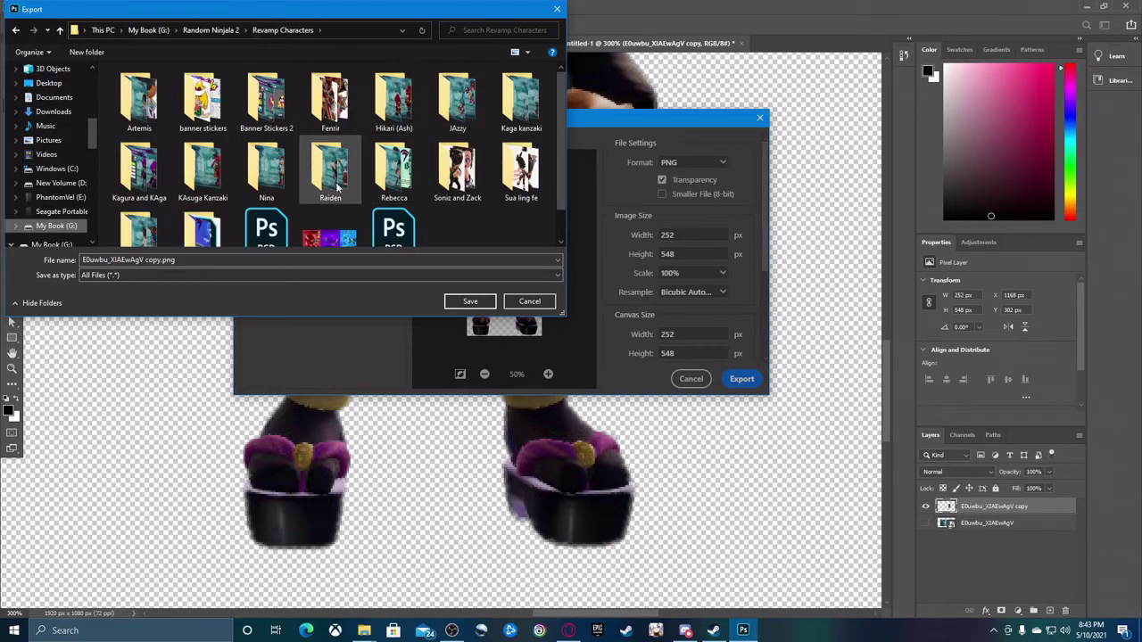
pyautogui.doubleClick(141, 174)
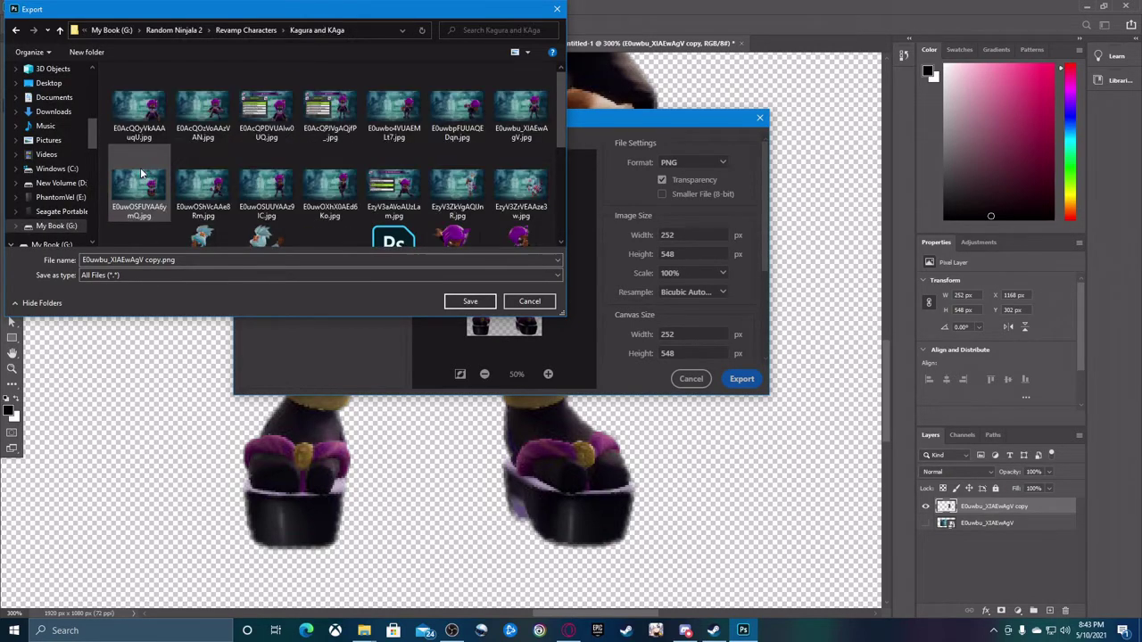
pyautogui.click(240, 260)
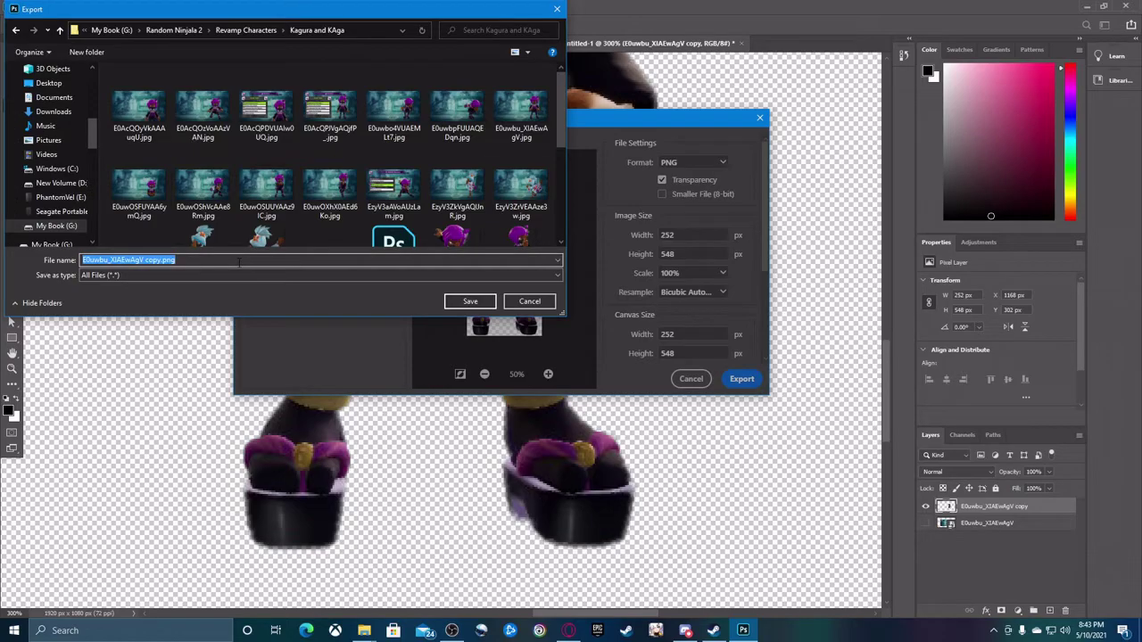
pyautogui.write('Kagura')
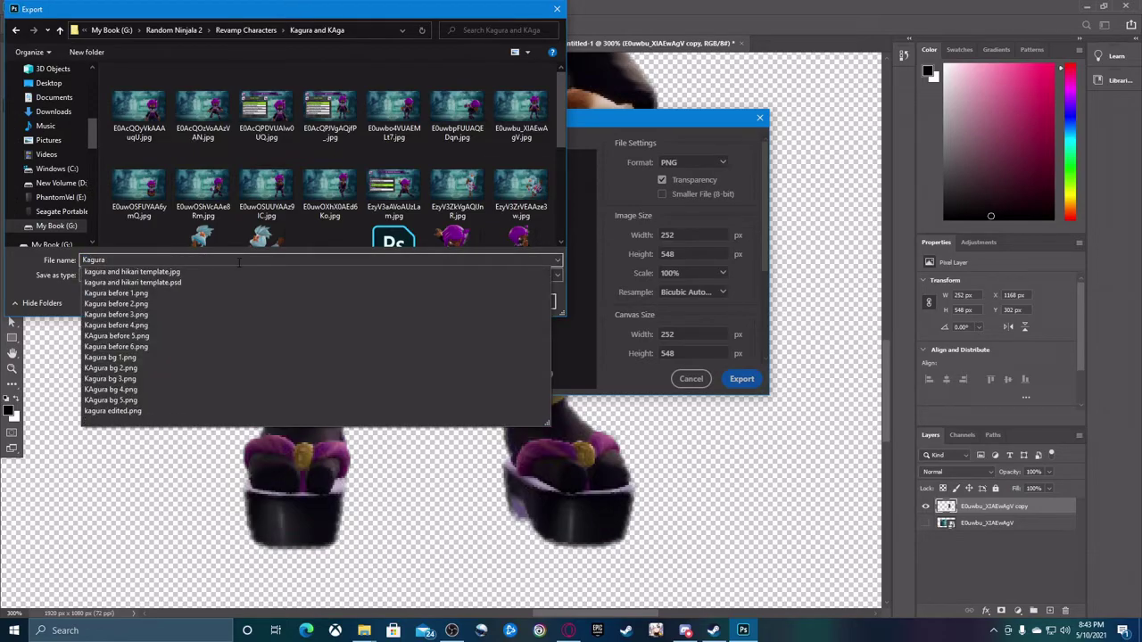